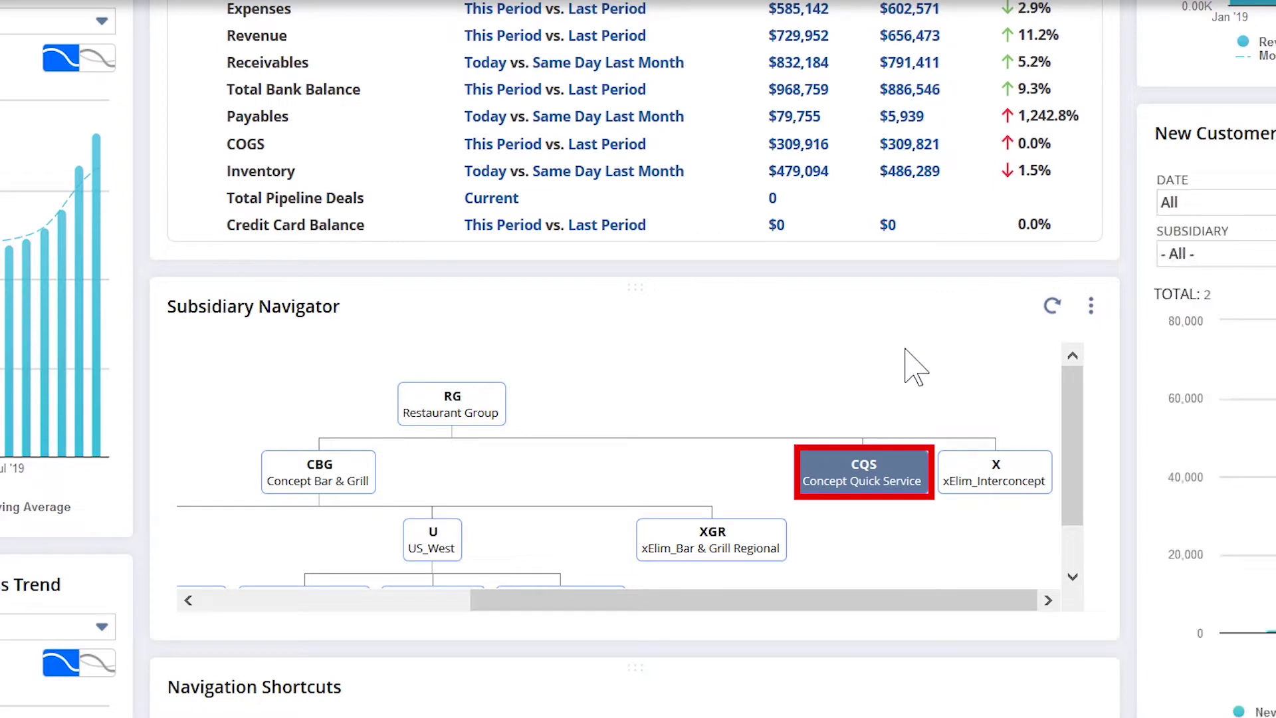
- Examine the key performance indicators table and the subsidiary hierarchy in the Subsidiary Navigator
scroll(906, 350, "up", 4)
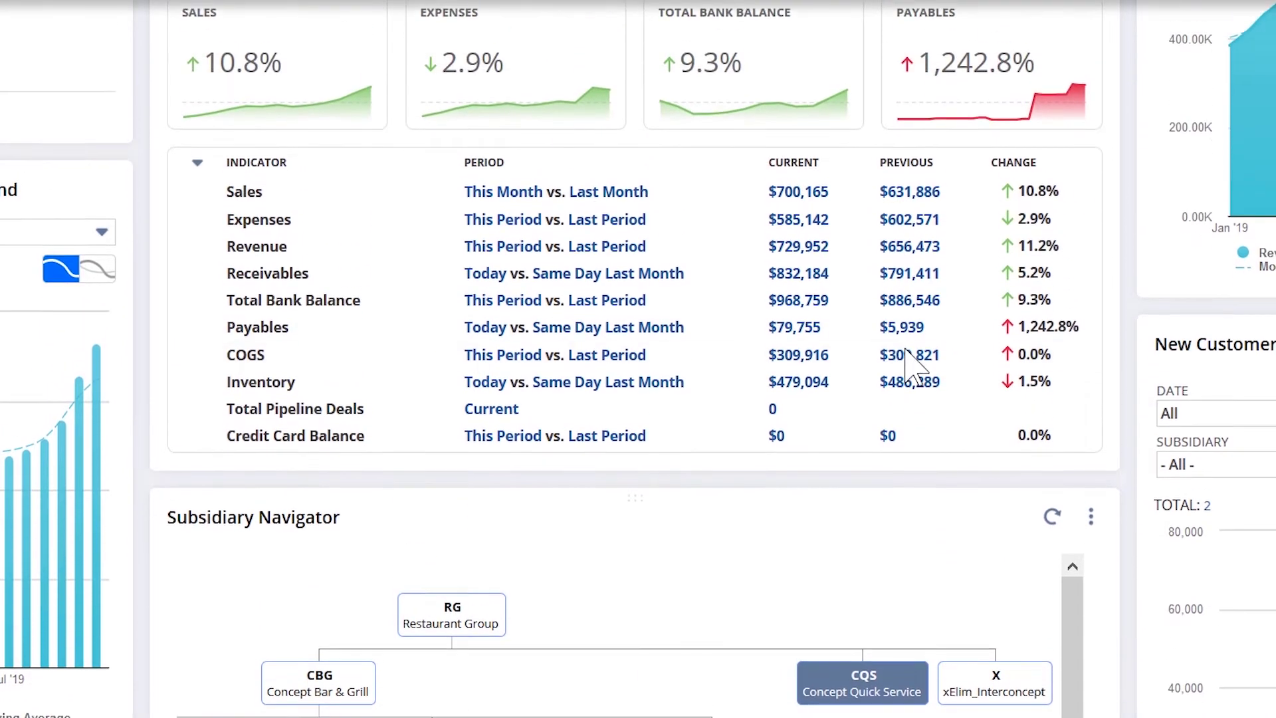
scroll(914, 369, "up", 1)
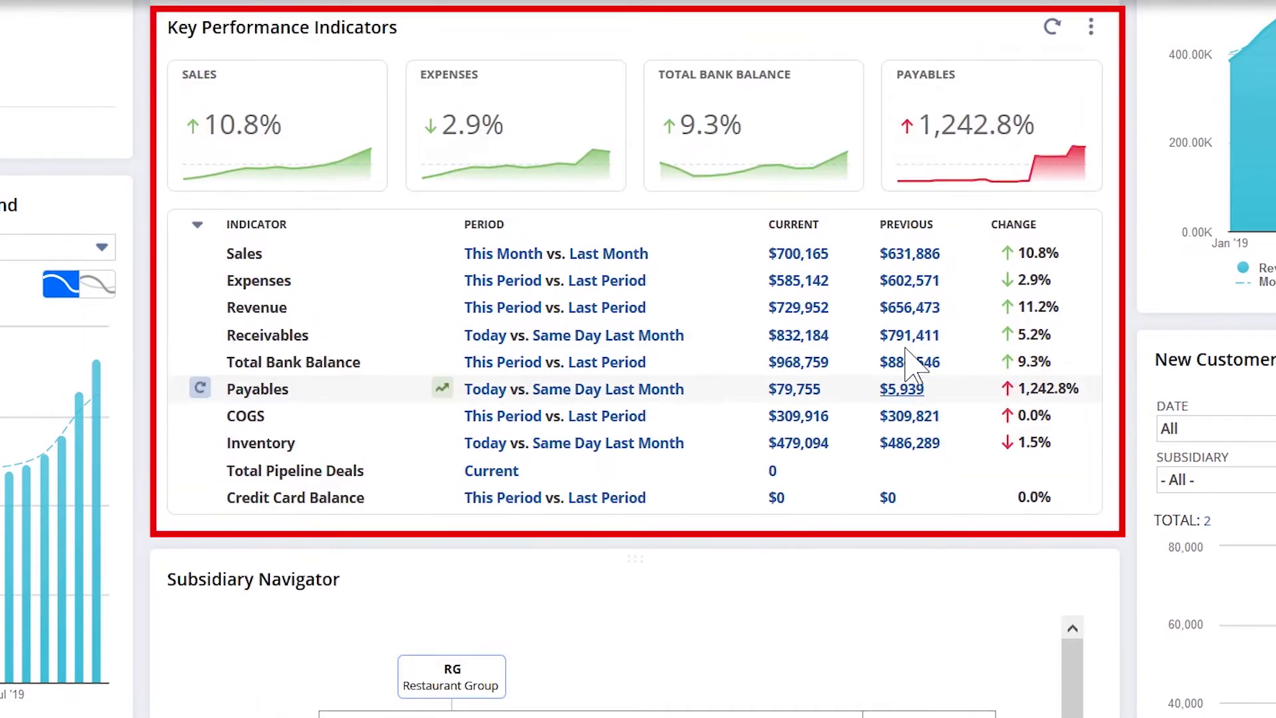
scroll(914, 366, "down", 2)
scroll(914, 365, "down", 1)
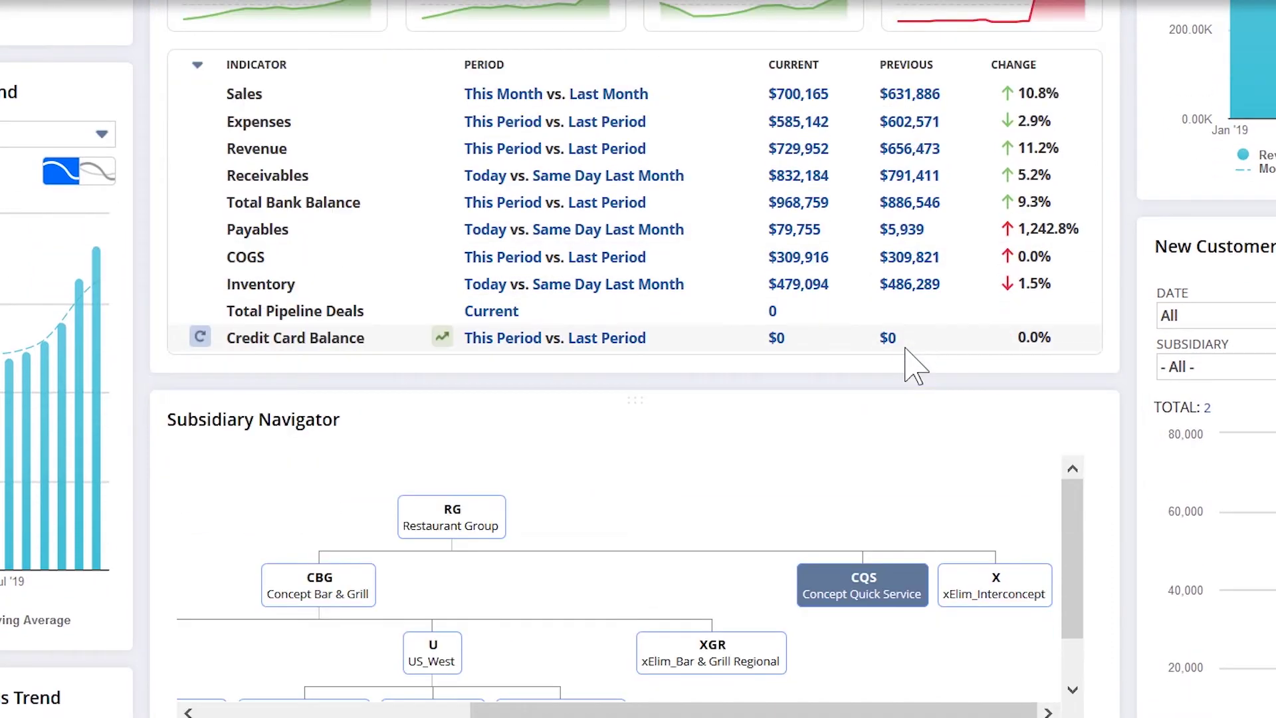
left_click_drag(820, 712, 611, 716)
scroll(703, 633, "down", 1)
left_click_drag(735, 710, 942, 706)
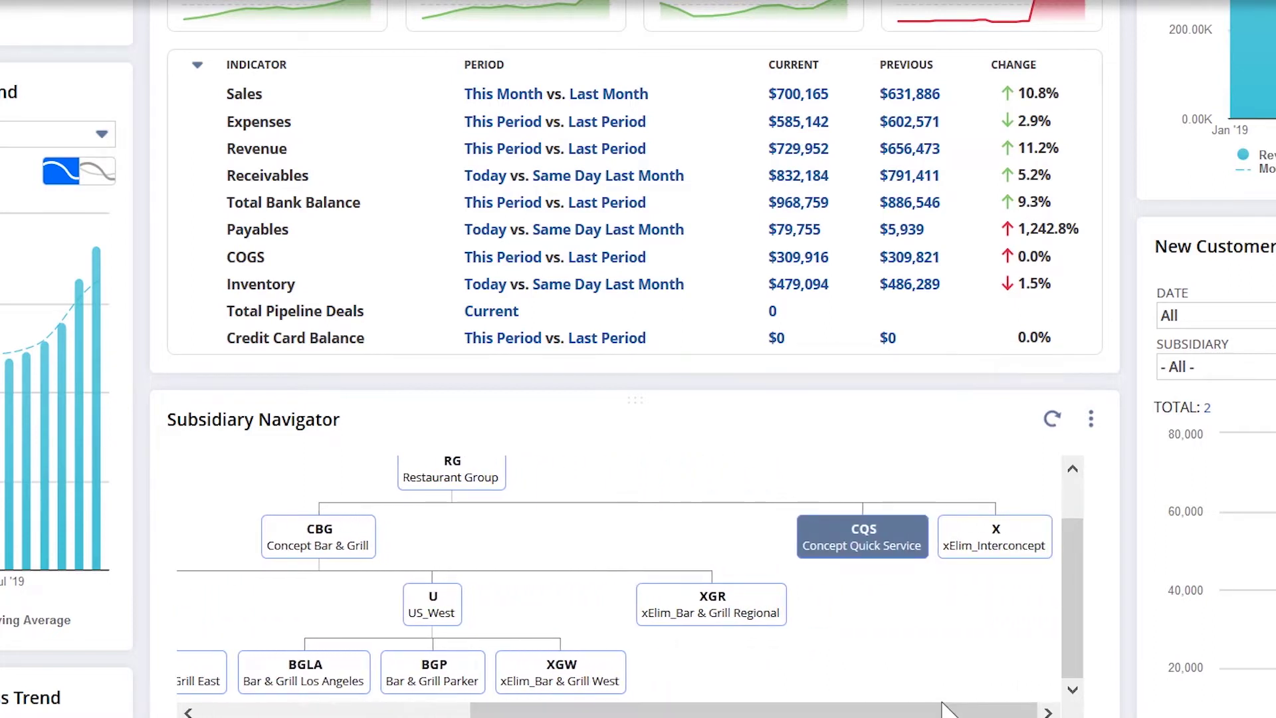
mouse_move(975, 551)
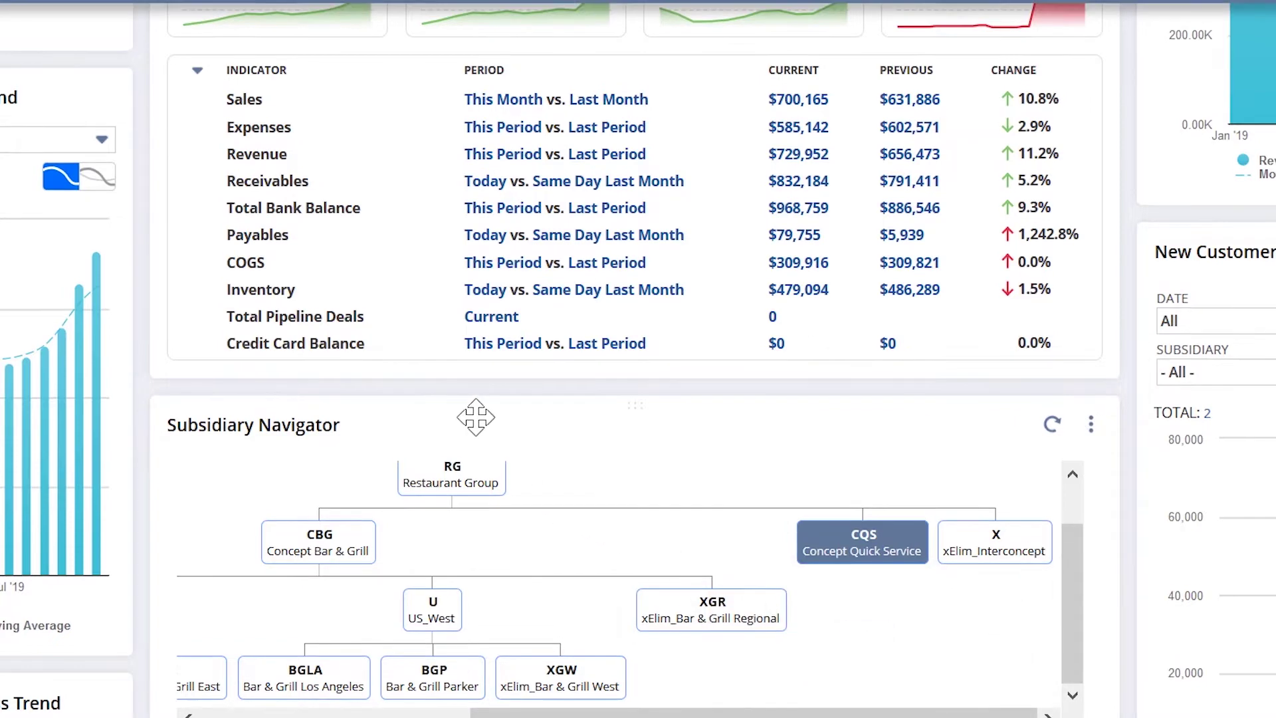
scroll(425, 346, "up", 1)
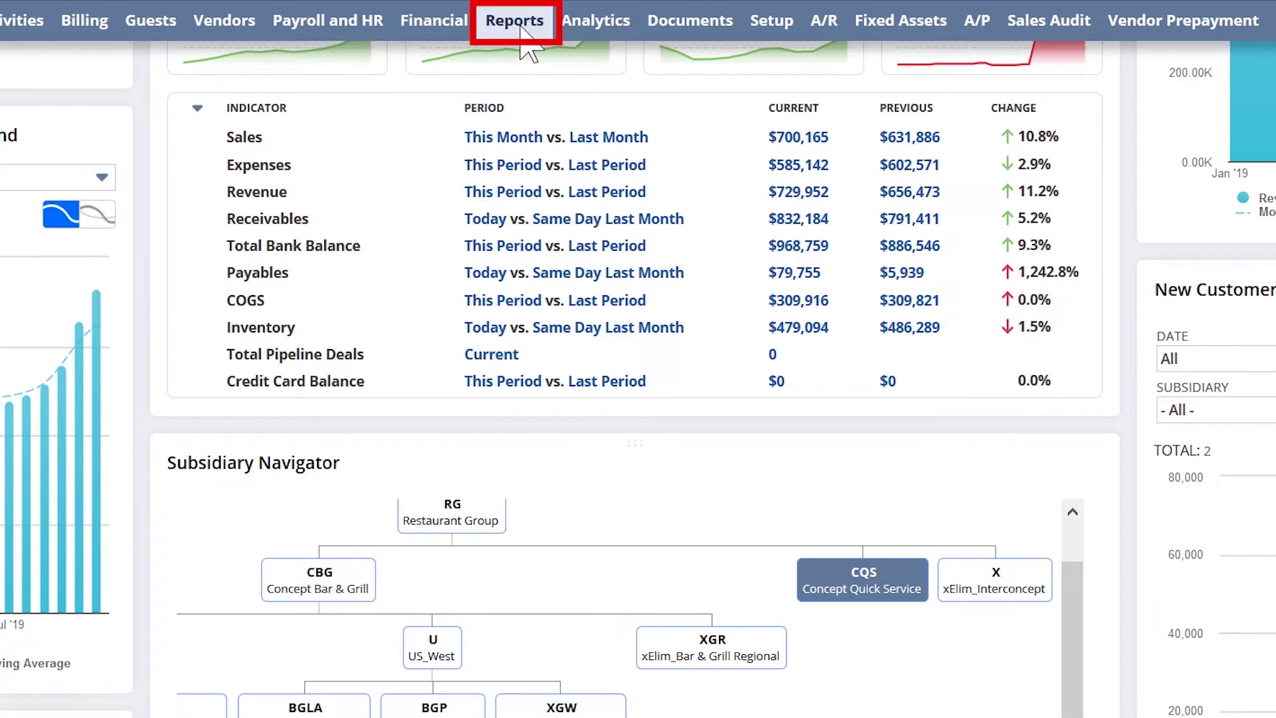
mouse_move(520, 28)
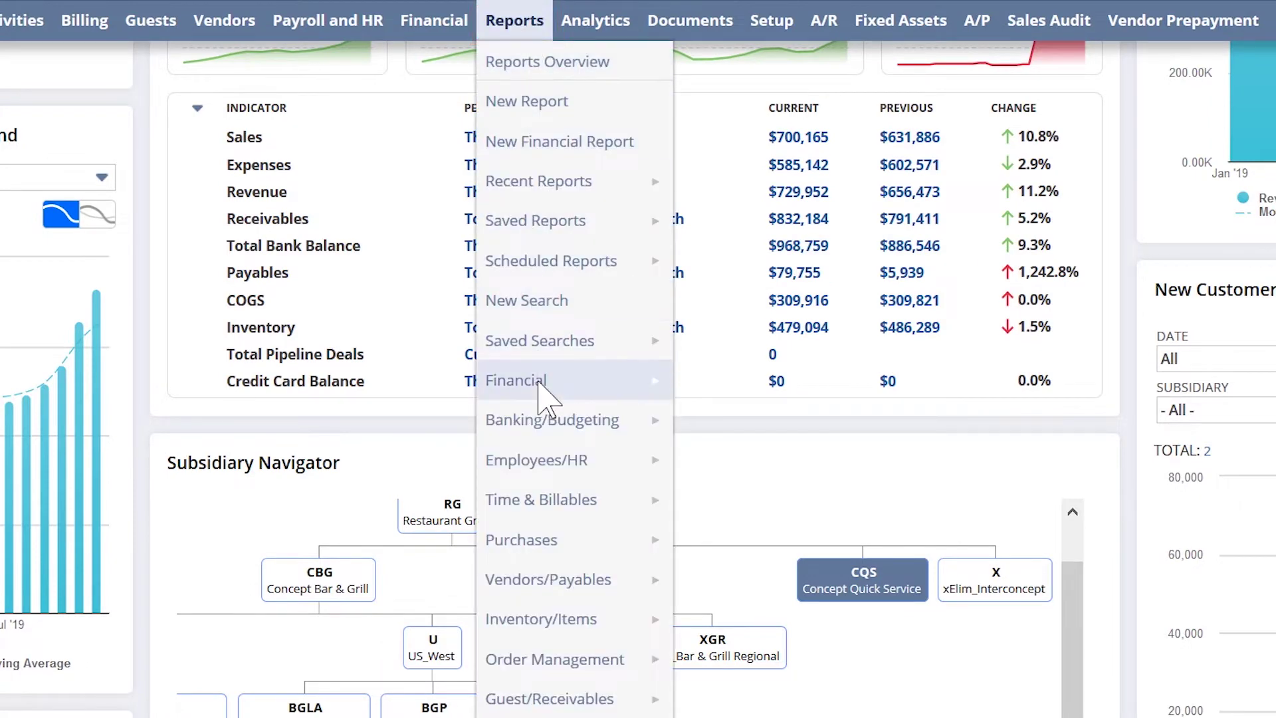
mouse_move(589, 377)
mouse_move(811, 246)
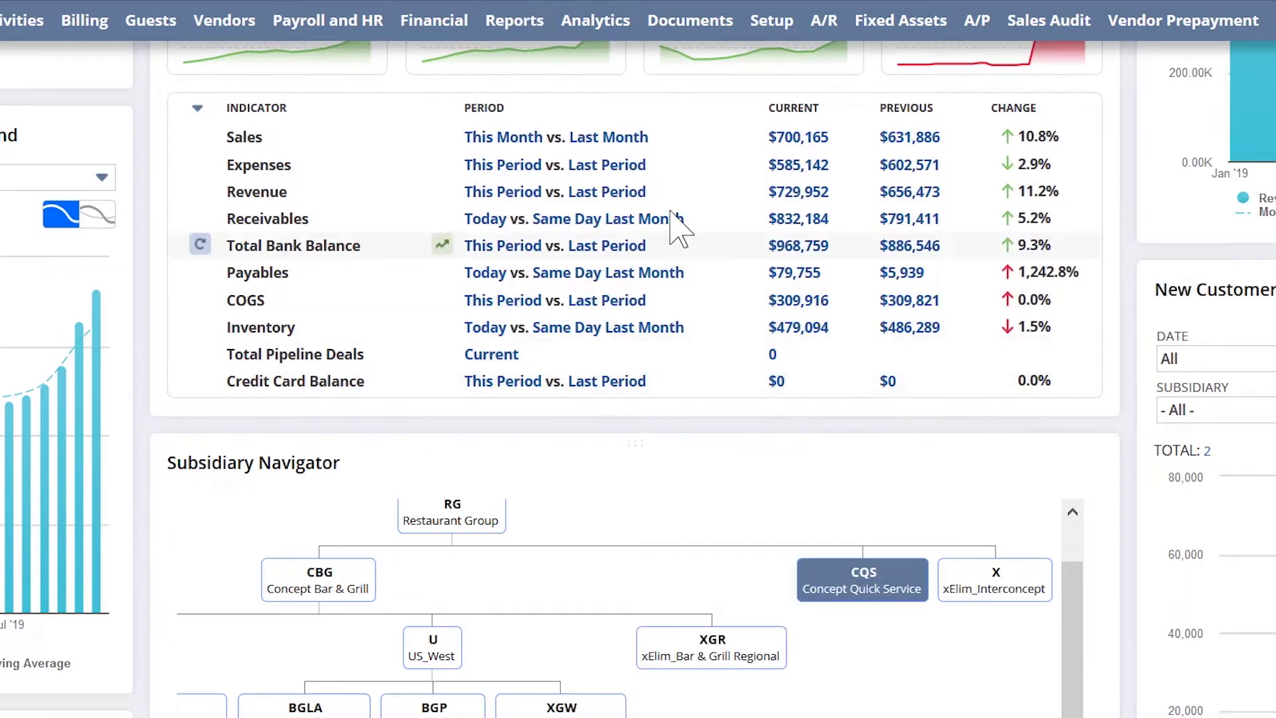
- Open the income statement behind the current-period Revenue indicator in a new tab and review its rows
right_click(792, 198)
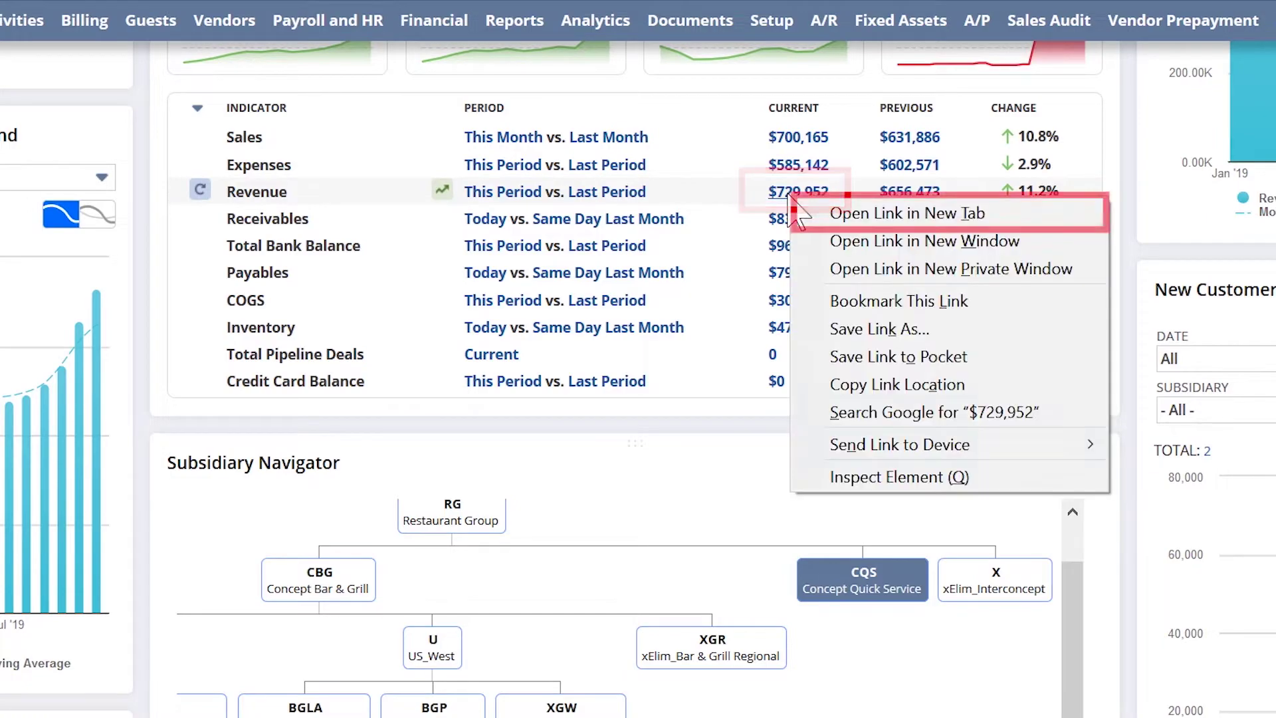
left_click(807, 214)
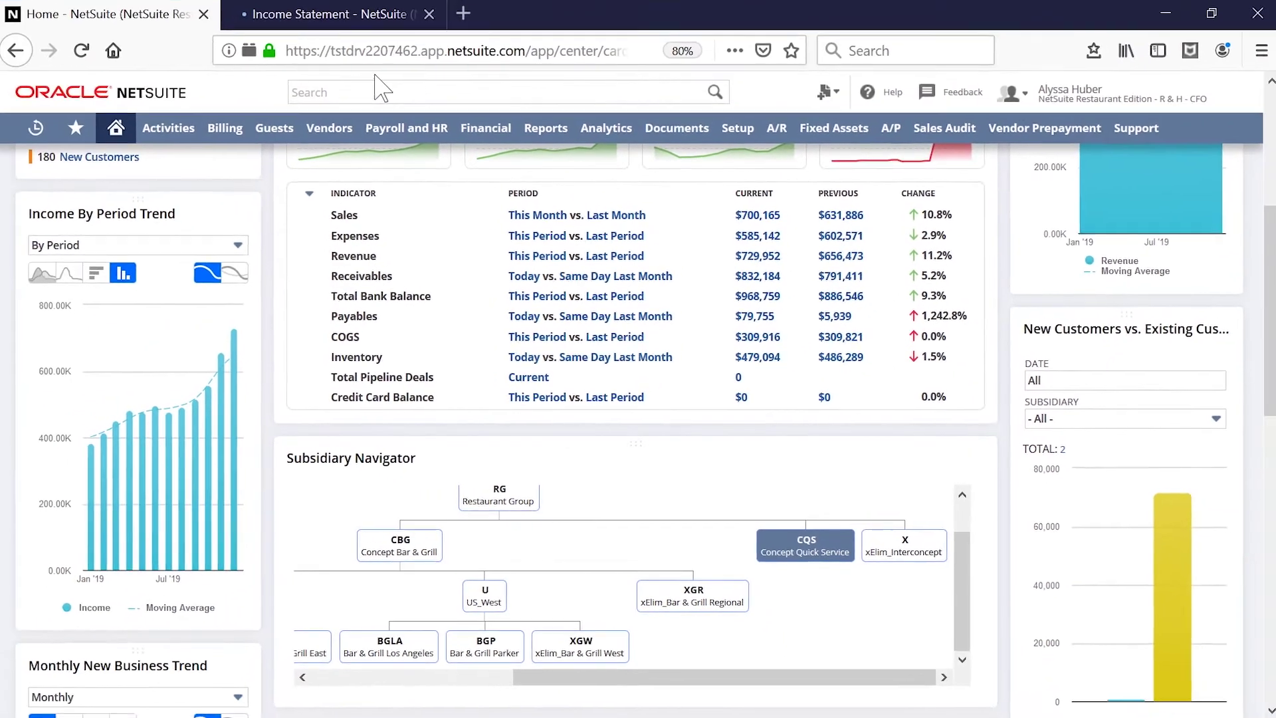
left_click(321, 14)
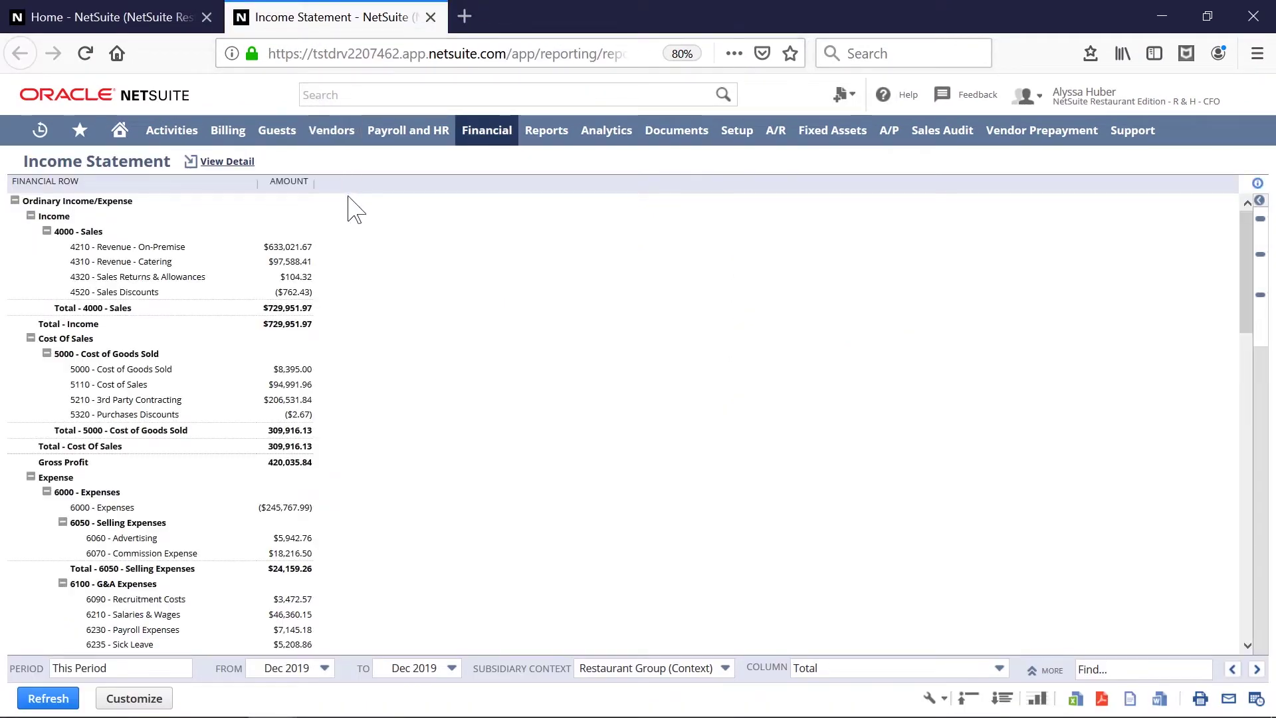
scroll(407, 270, "down", 1)
scroll(405, 266, "down", 3)
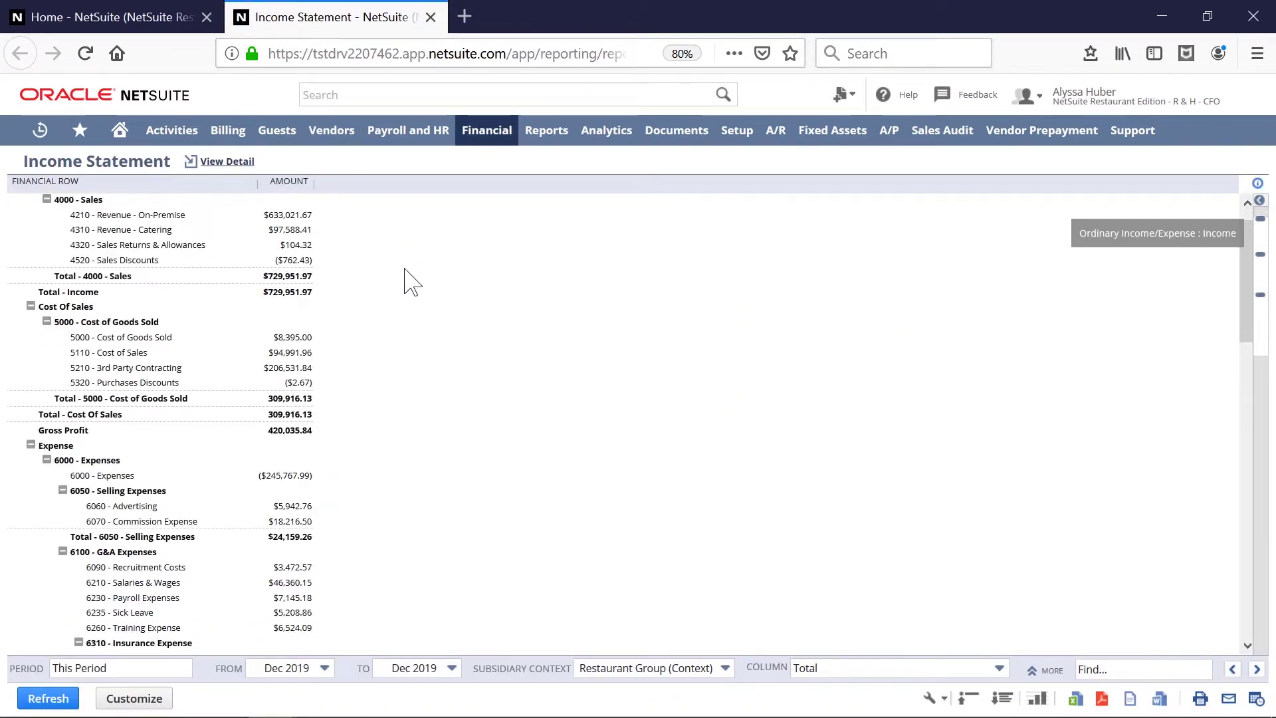
scroll(406, 285, "up", 3)
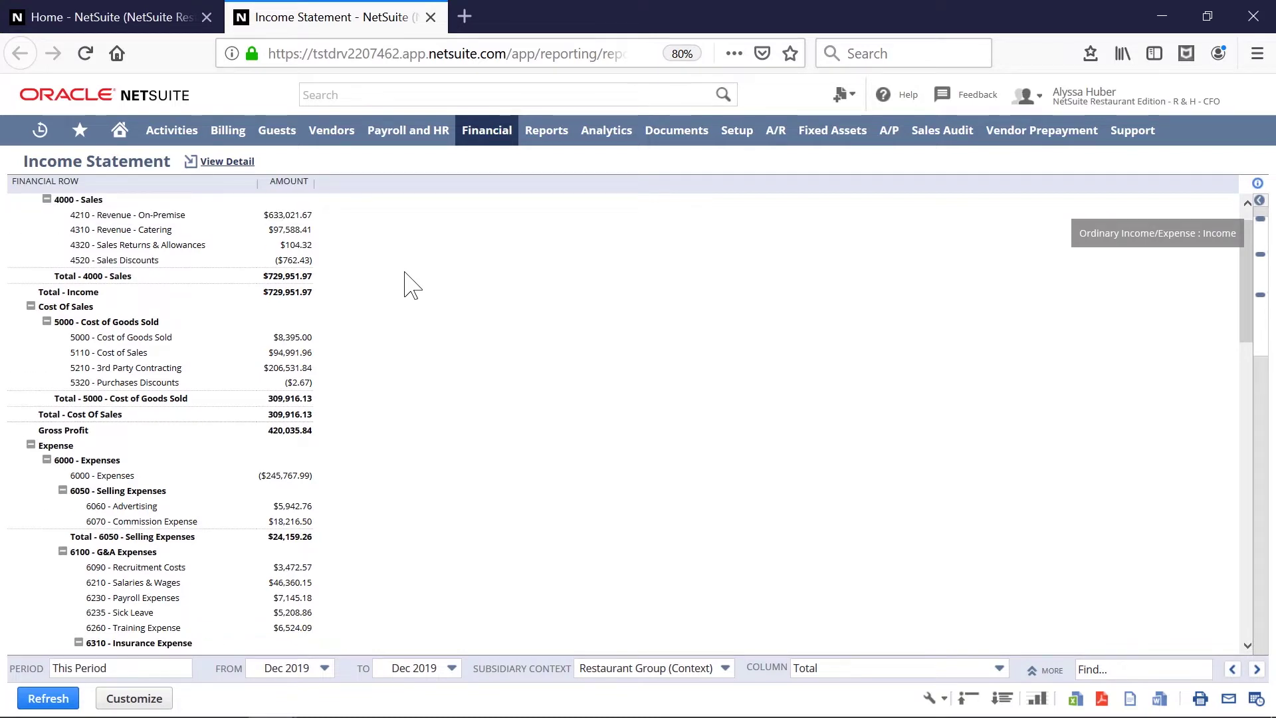
- Open the ledger detail for account 4210 - Revenue - On-Premise in a new tab and switch to it
right_click(170, 233)
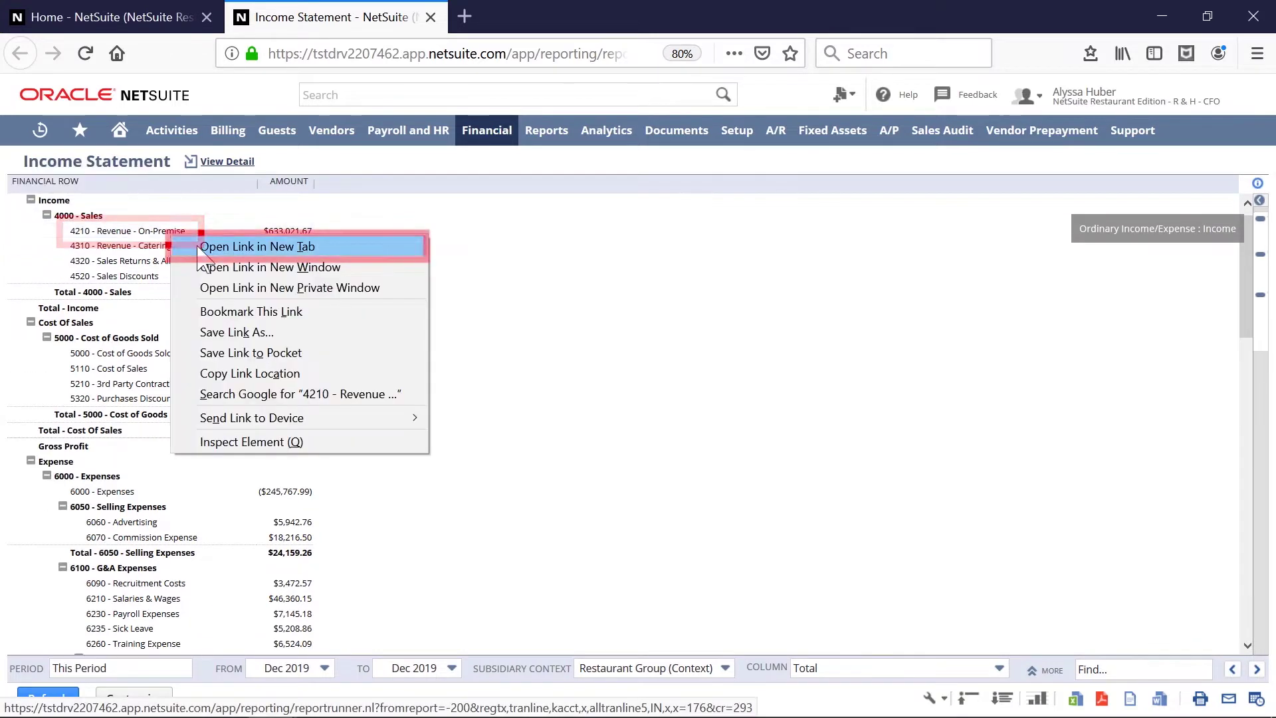
left_click(196, 245)
left_click(488, 16)
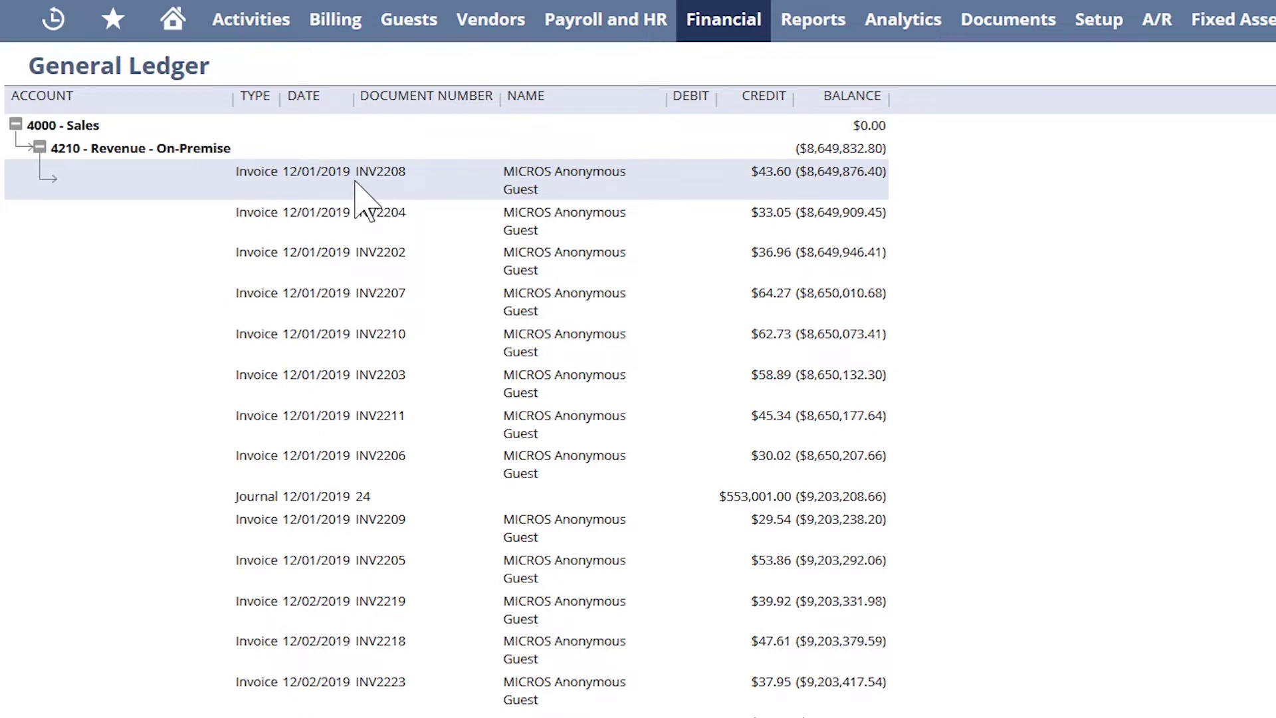
- Open invoice INV2208 from the general ledger, review its primary information and items, and close its tab
left_click(321, 175)
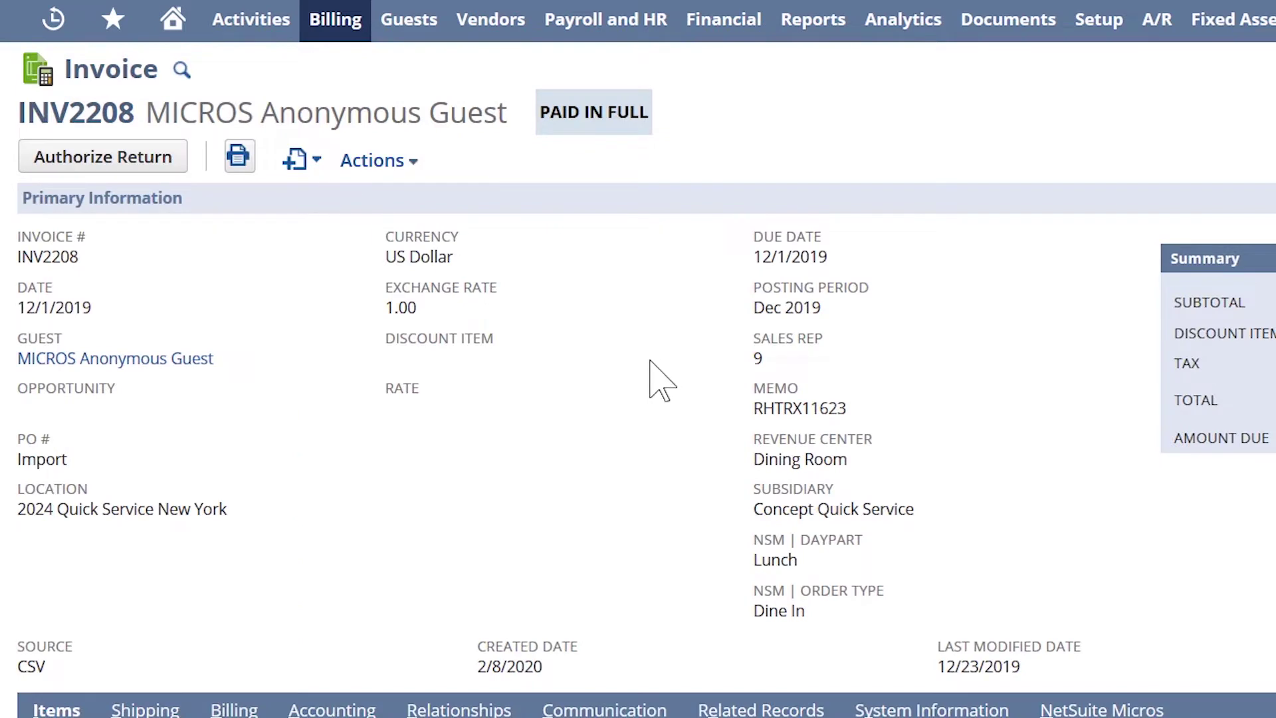
scroll(651, 362, "down", 4)
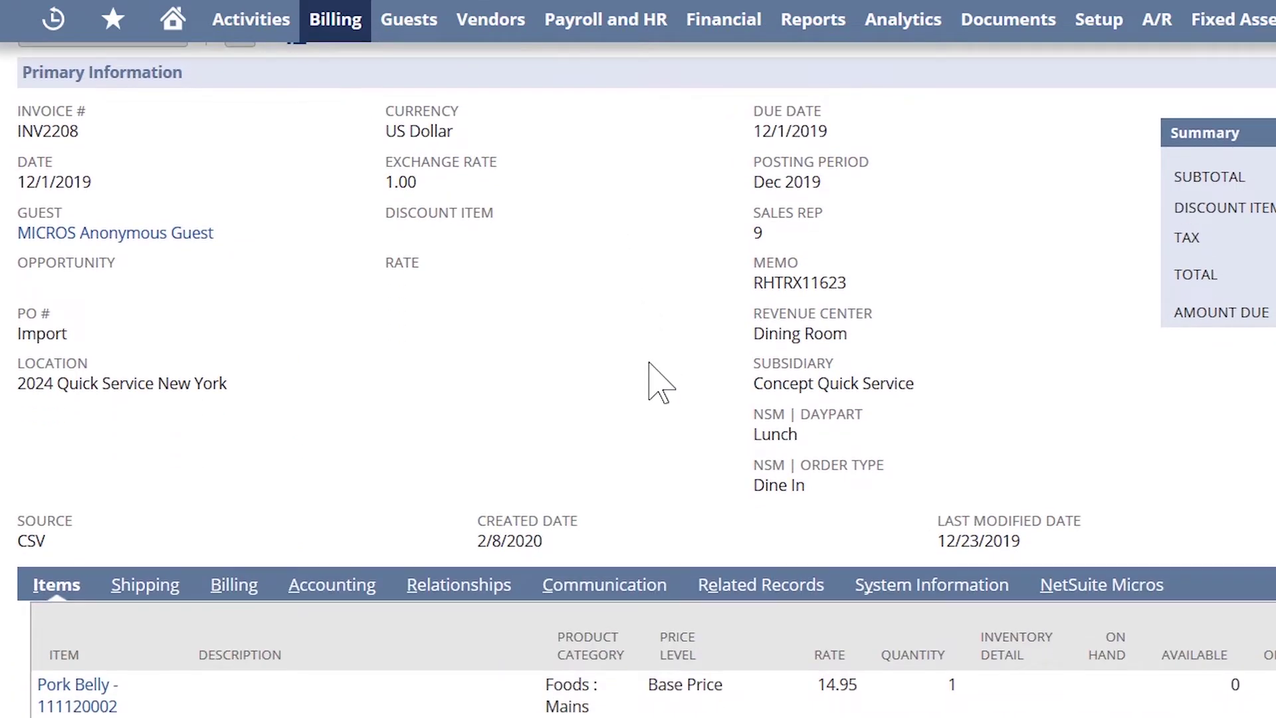
scroll(650, 364, "up", 4)
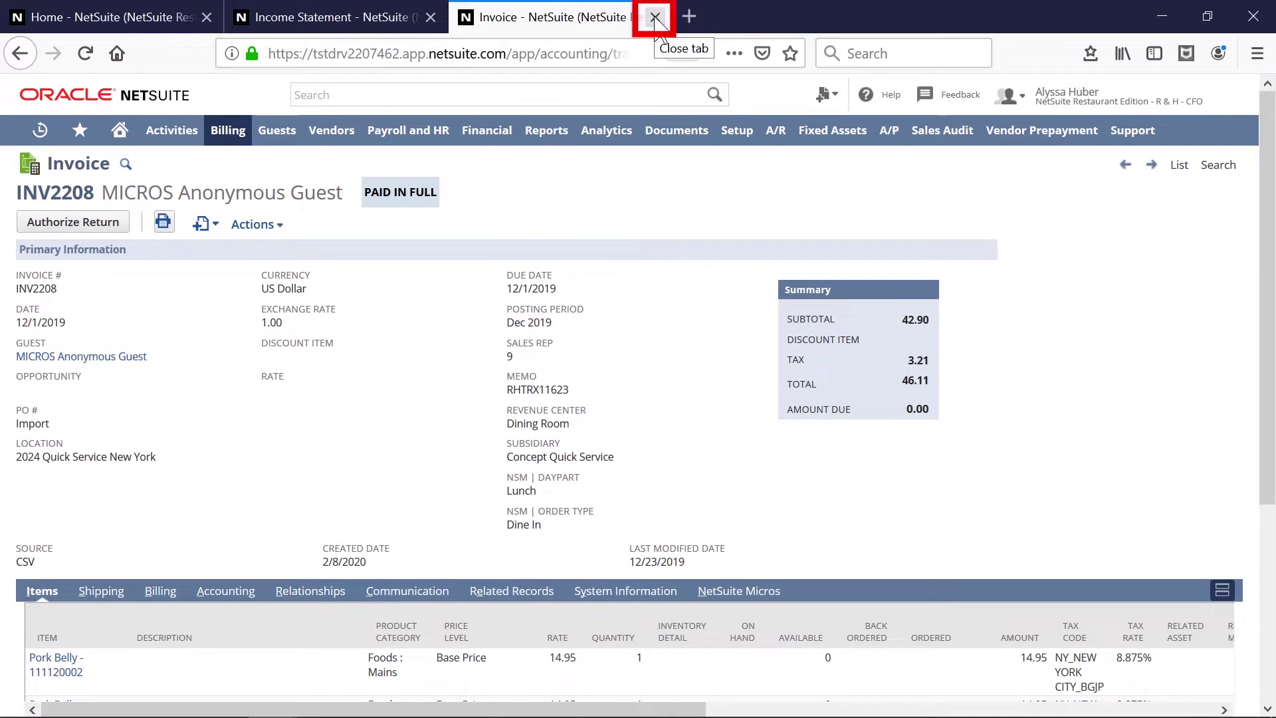
left_click(655, 17)
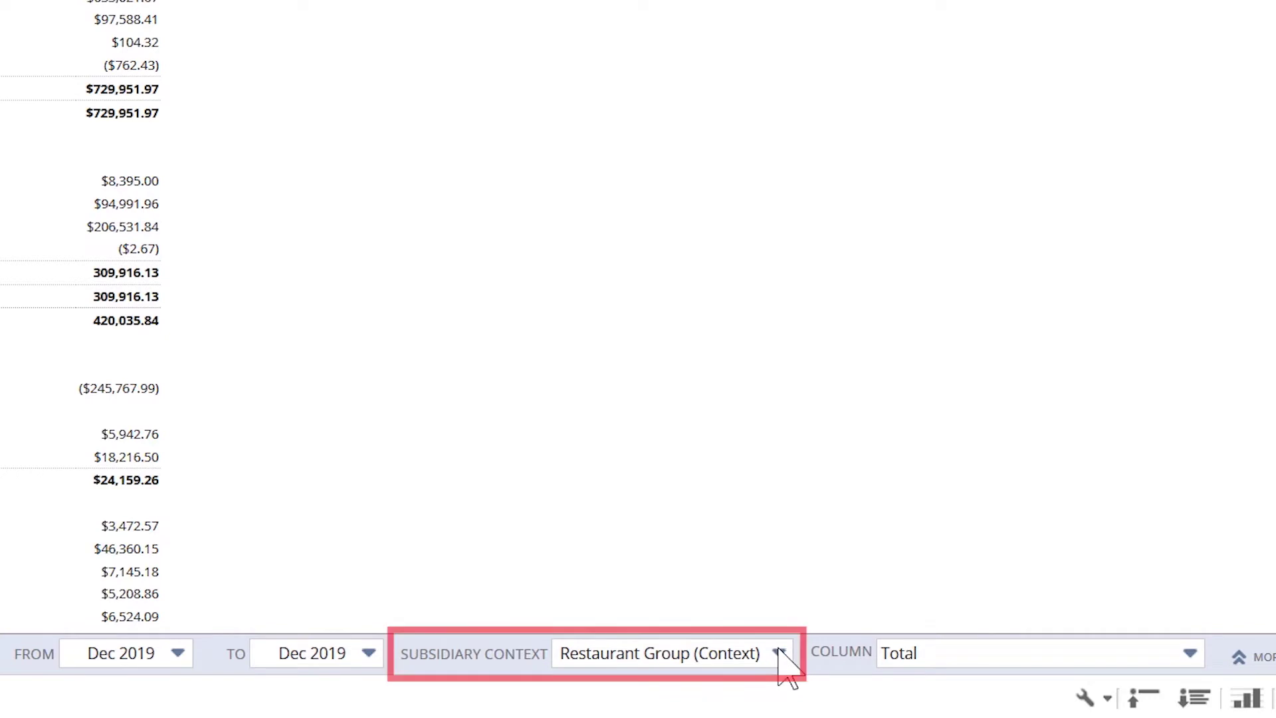
- Break the income statement down into columns by Product Category and refresh the report
left_click(1191, 654)
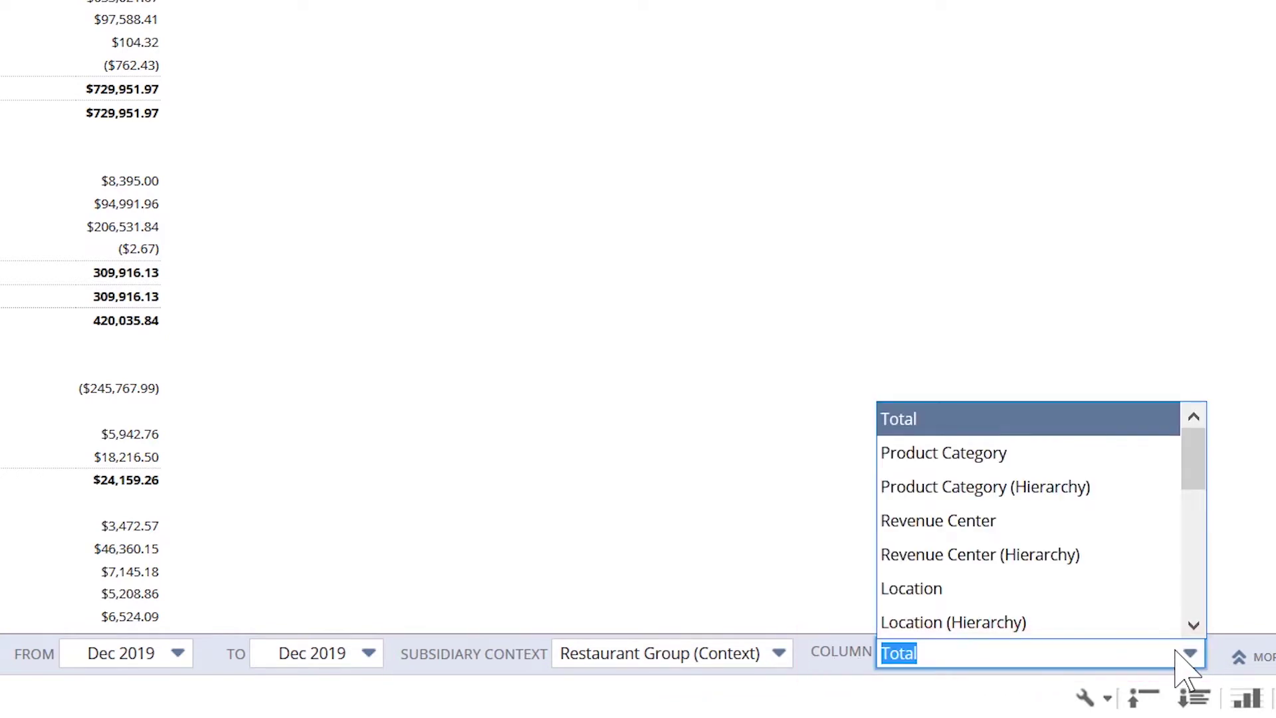
left_click(1086, 461)
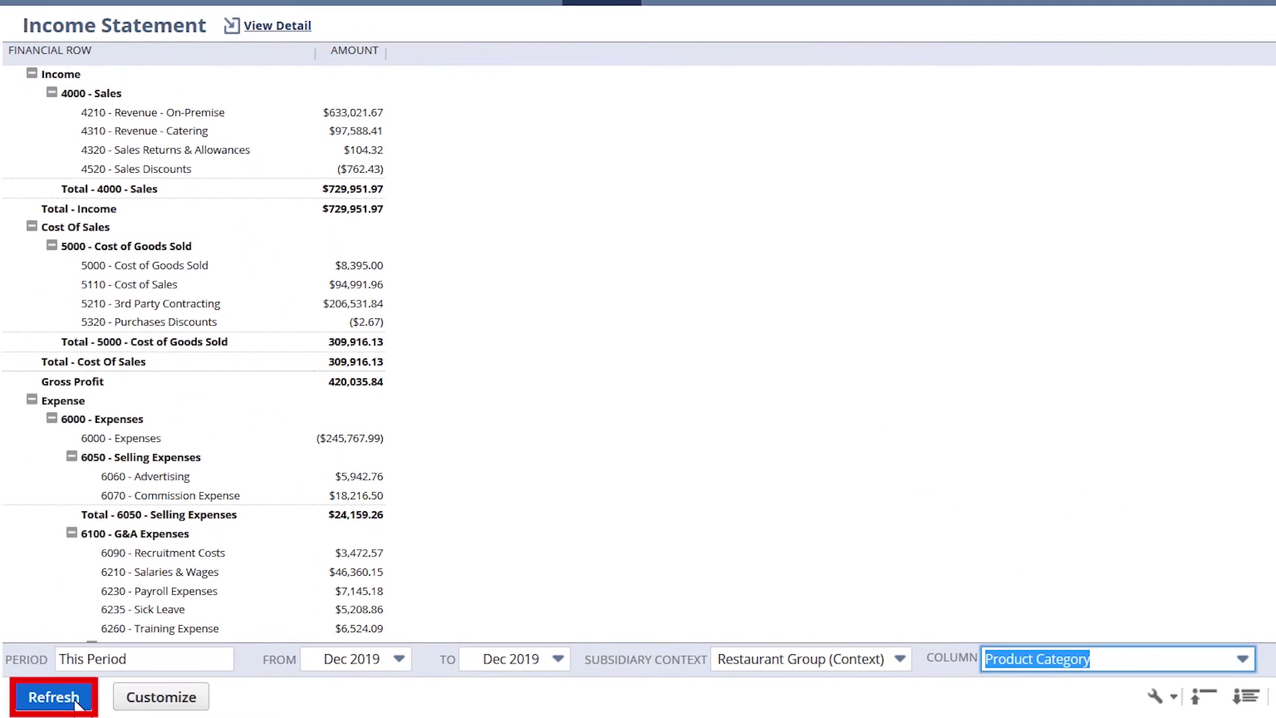
left_click(74, 701)
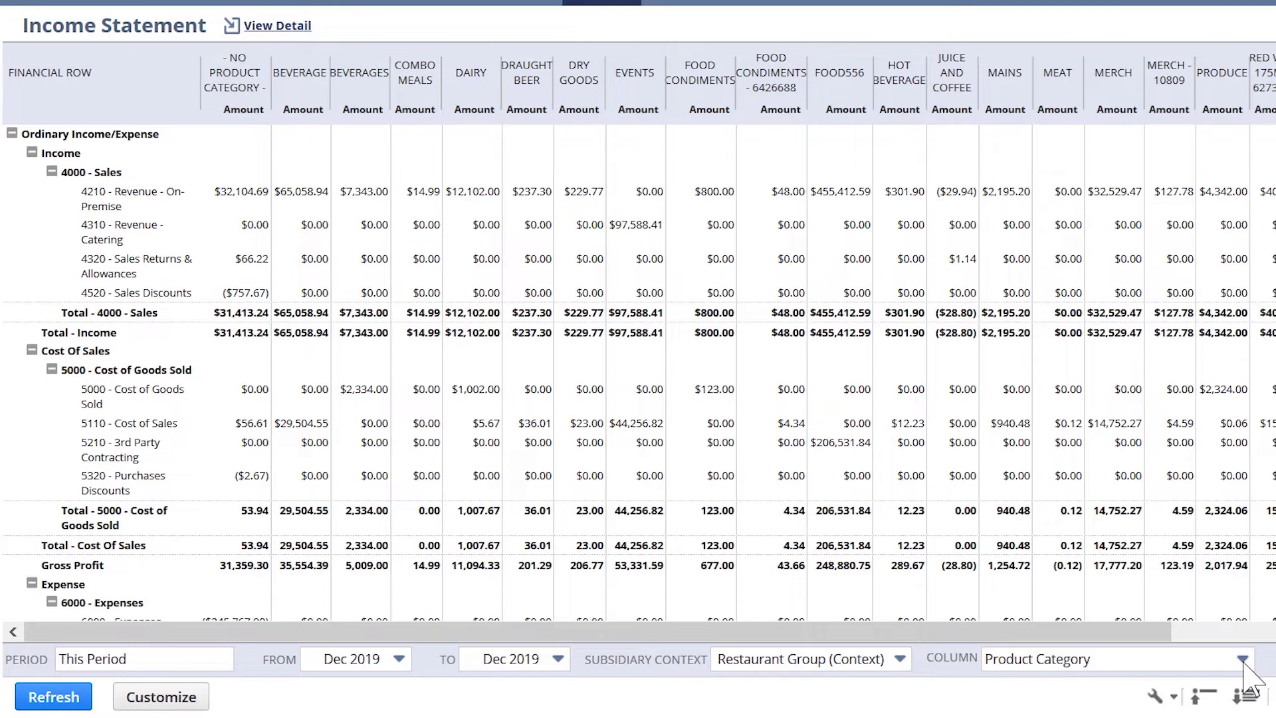
- Change the income statement columns to Revenue Center and refresh the report
left_click(1242, 659)
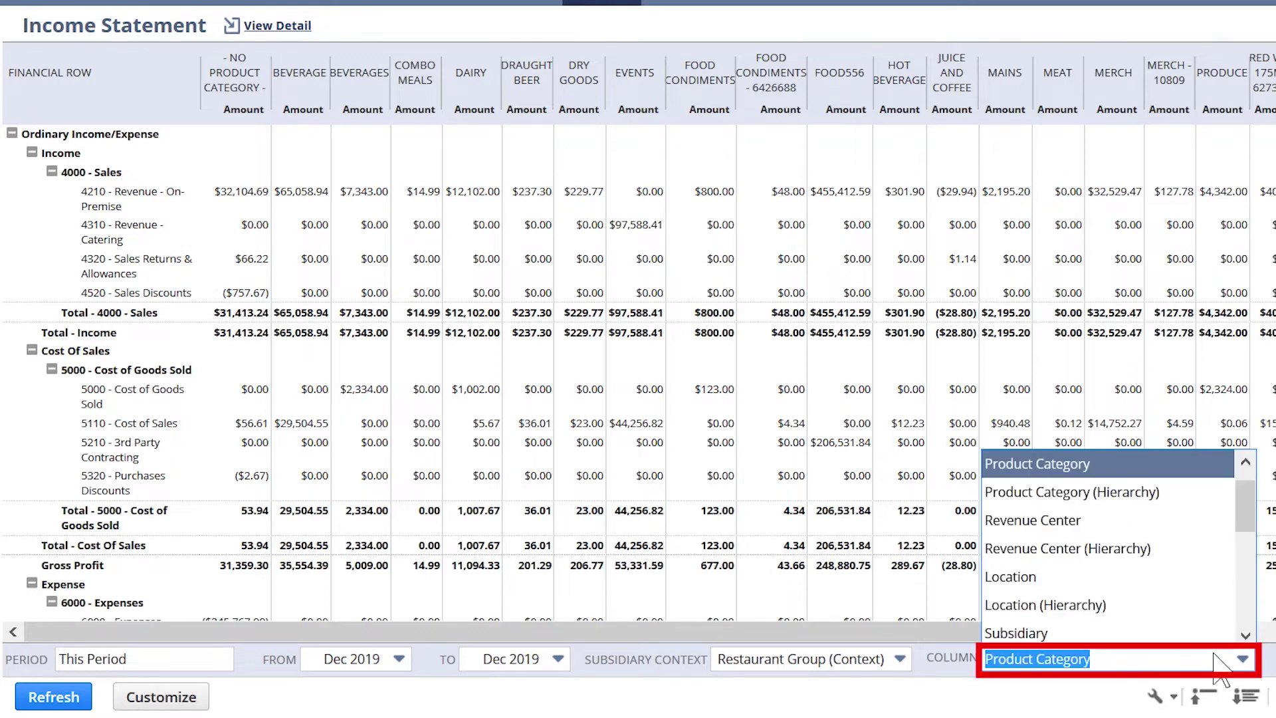
left_click(1146, 520)
left_click(64, 708)
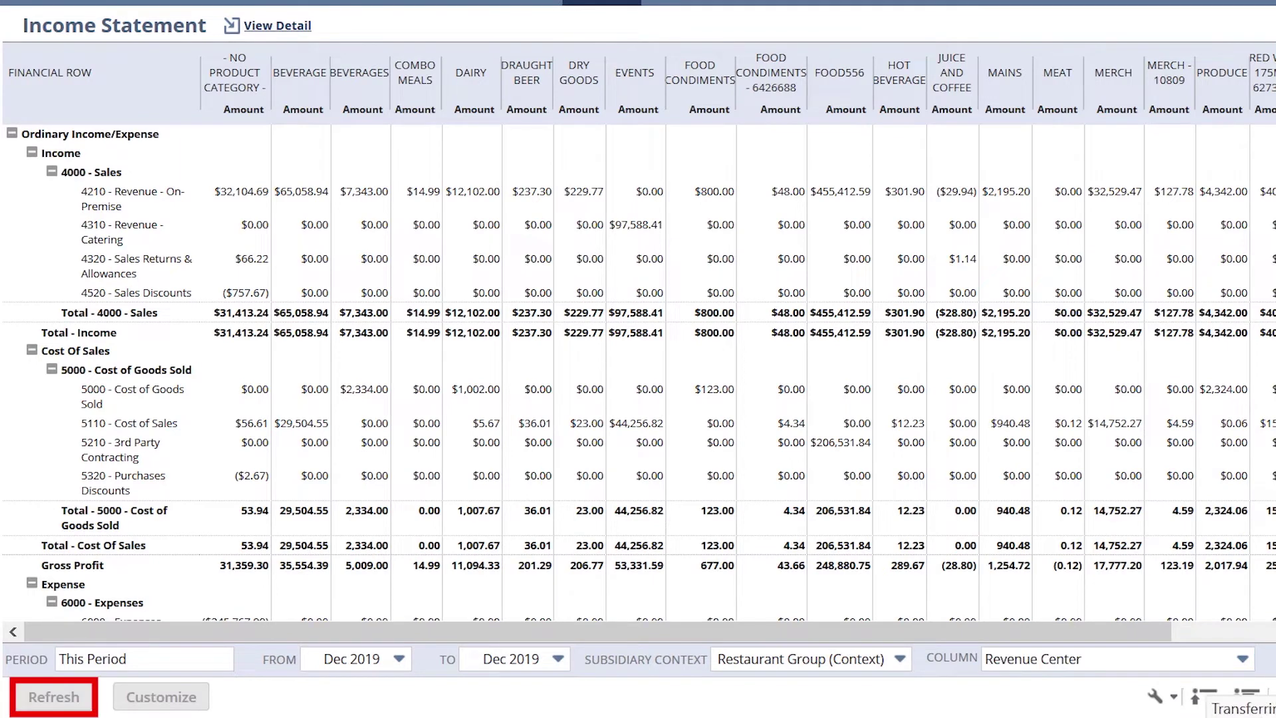
- Change the income statement columns to NSM | Daypart (Custom) and refresh the report
left_click(1241, 657)
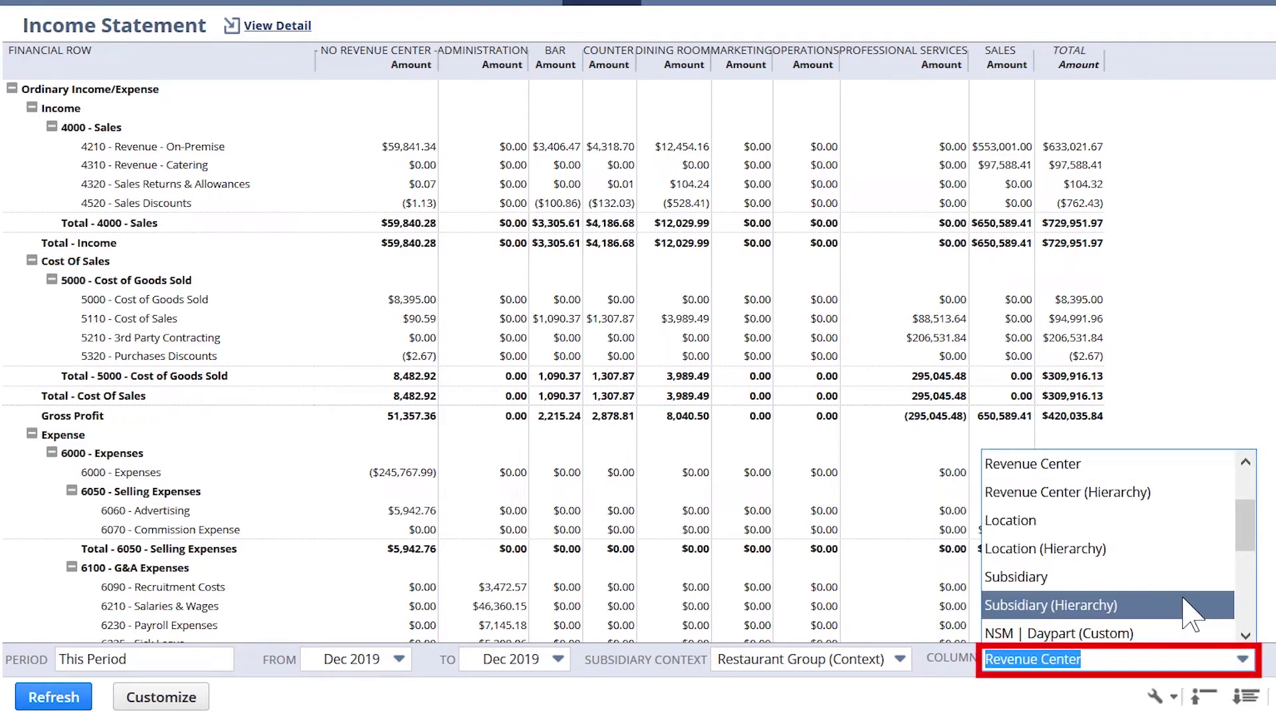
left_click(1178, 634)
left_click(53, 697)
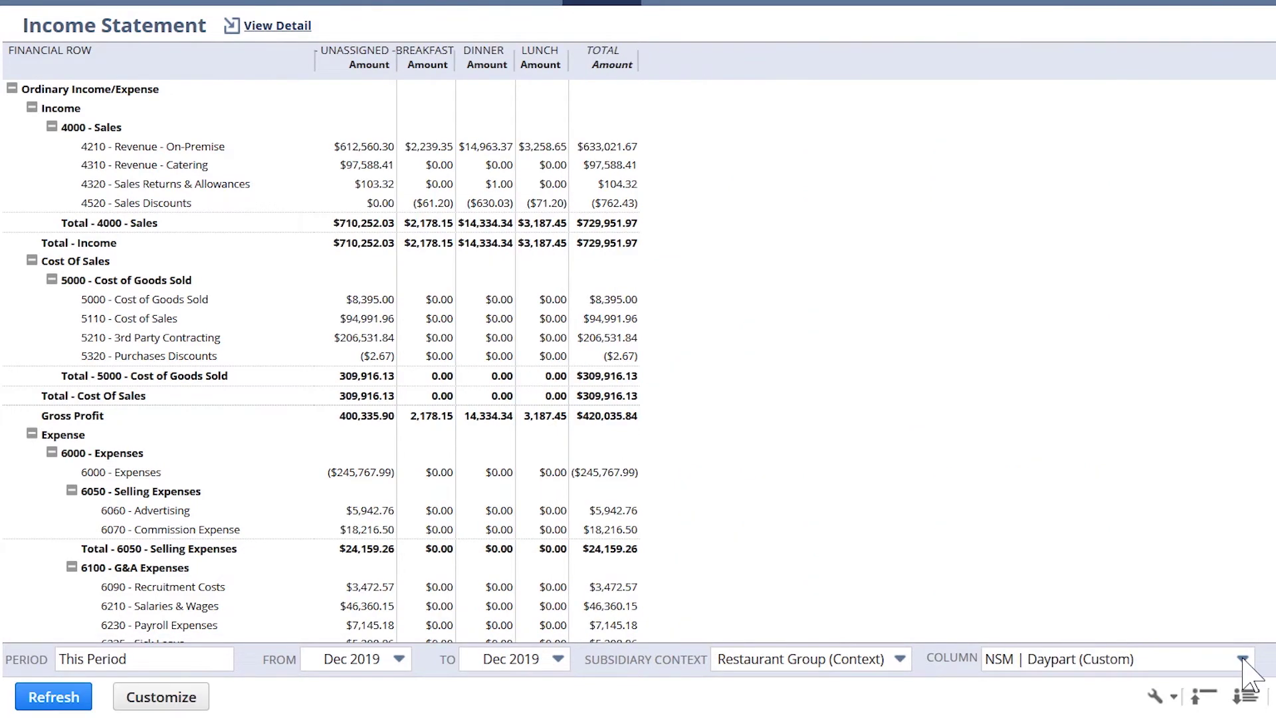
- Change the income statement columns to NSM | Order Type (Custom) and refresh the report
left_click(1243, 659)
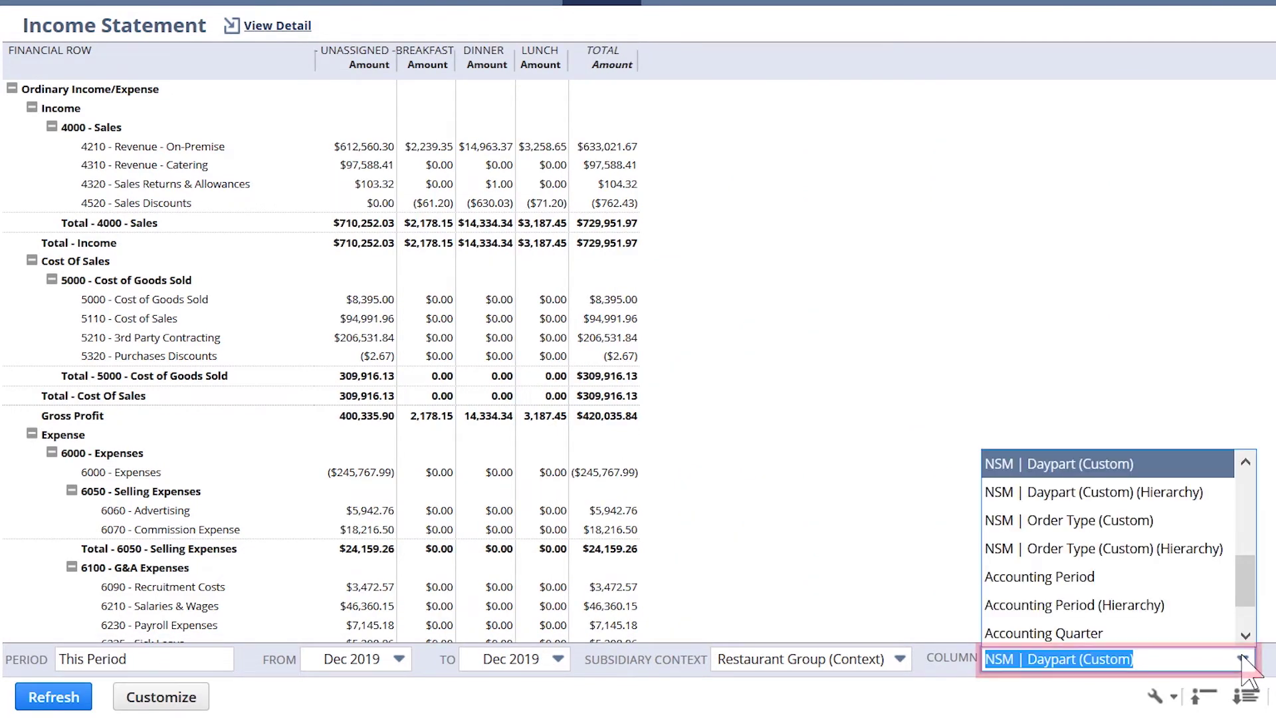
left_click(1063, 518)
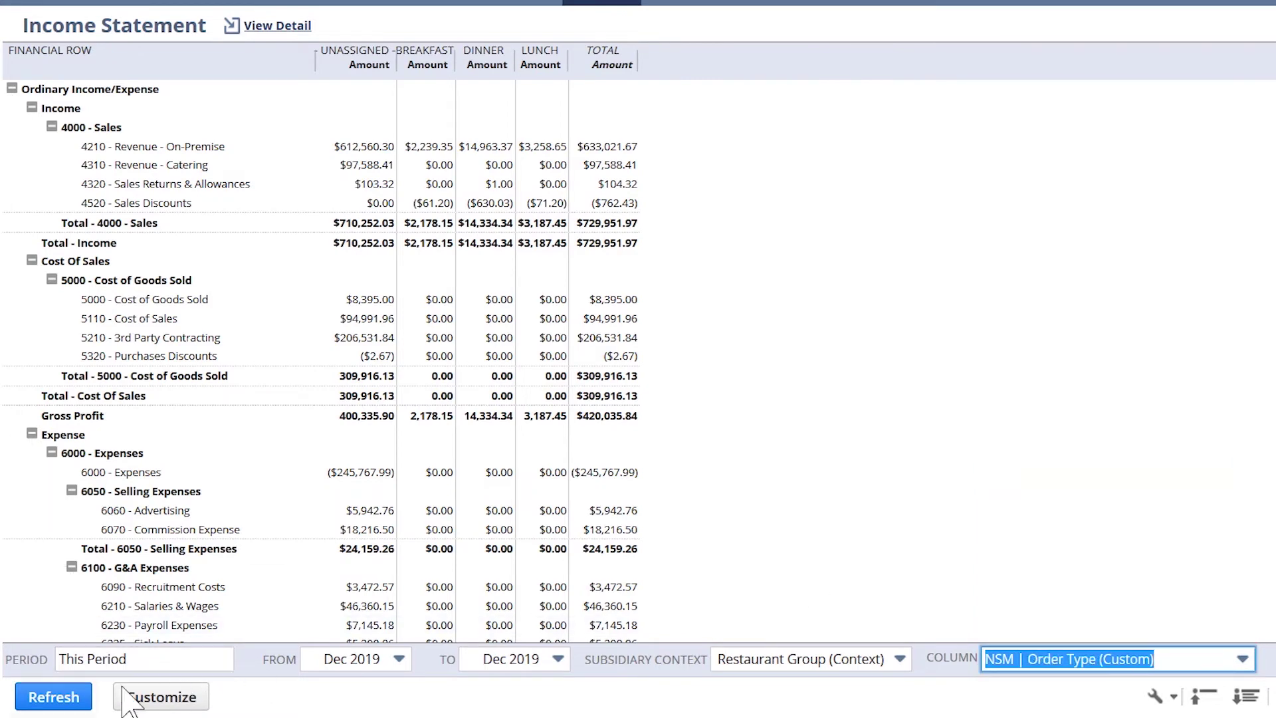
left_click(53, 697)
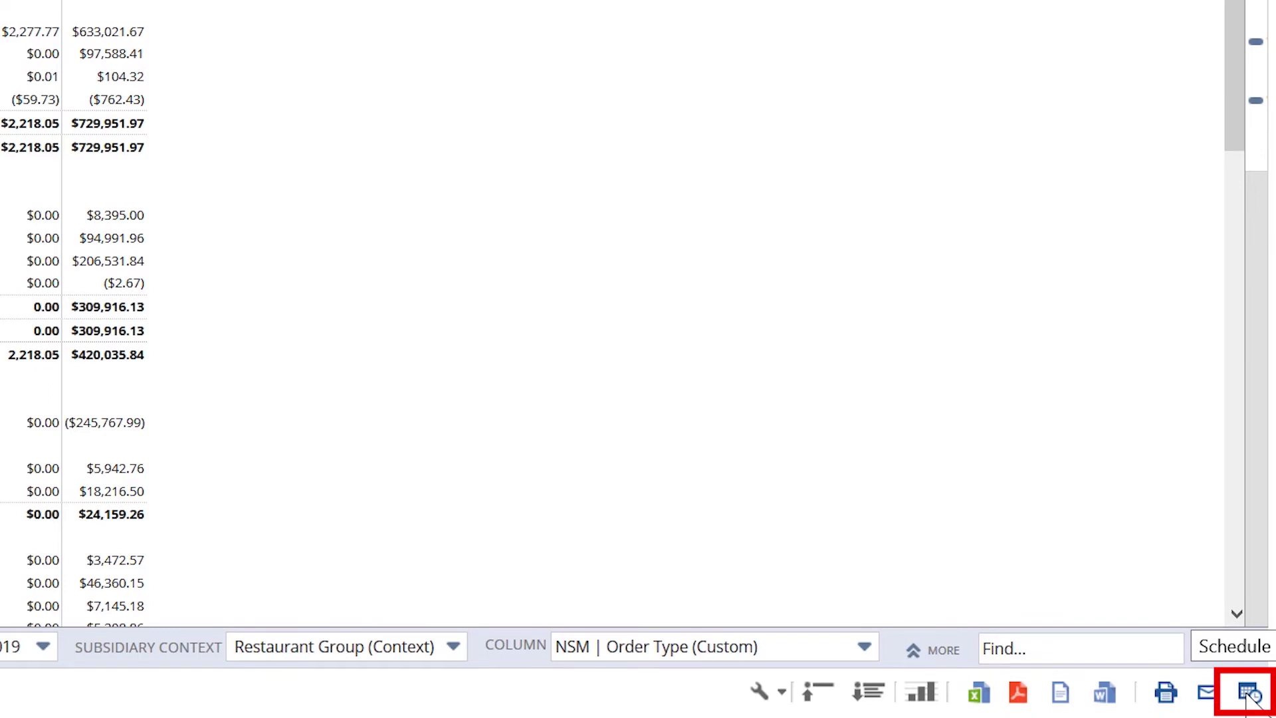
- Open the scheduling form for the income statement, view its options, and return to the report without saving
left_click(1250, 692)
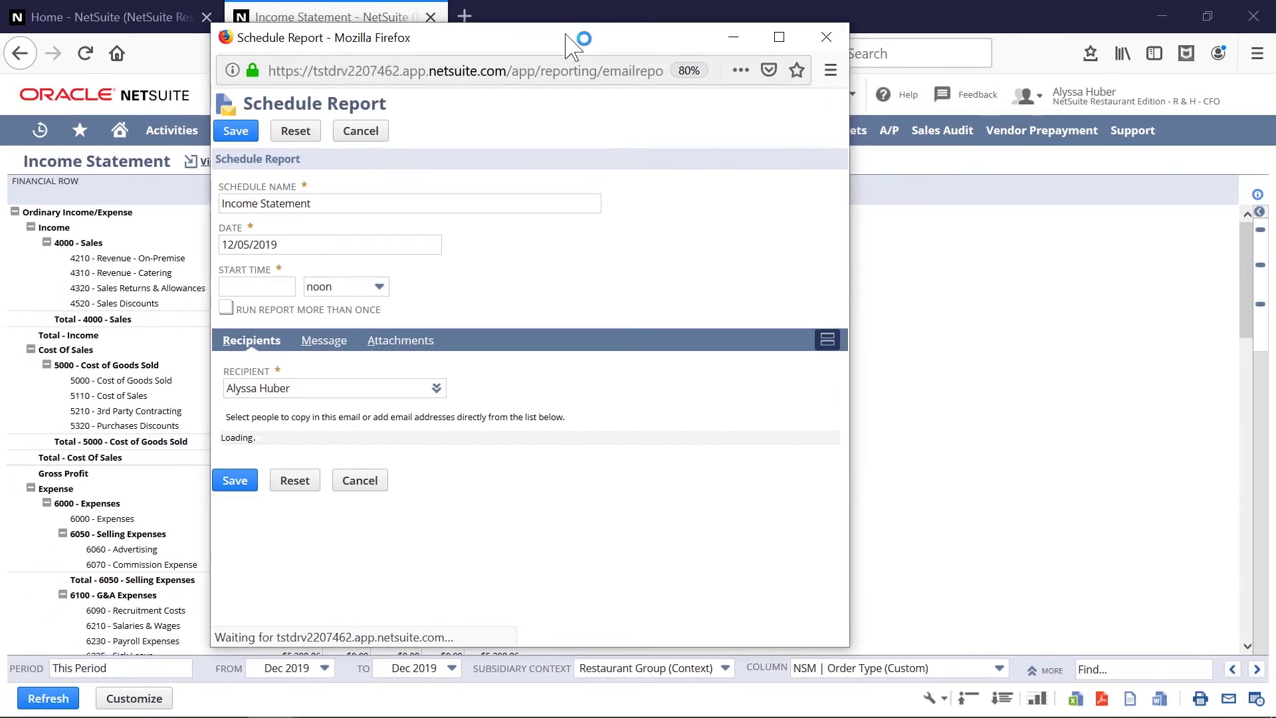
left_click_drag(546, 4, 843, 14)
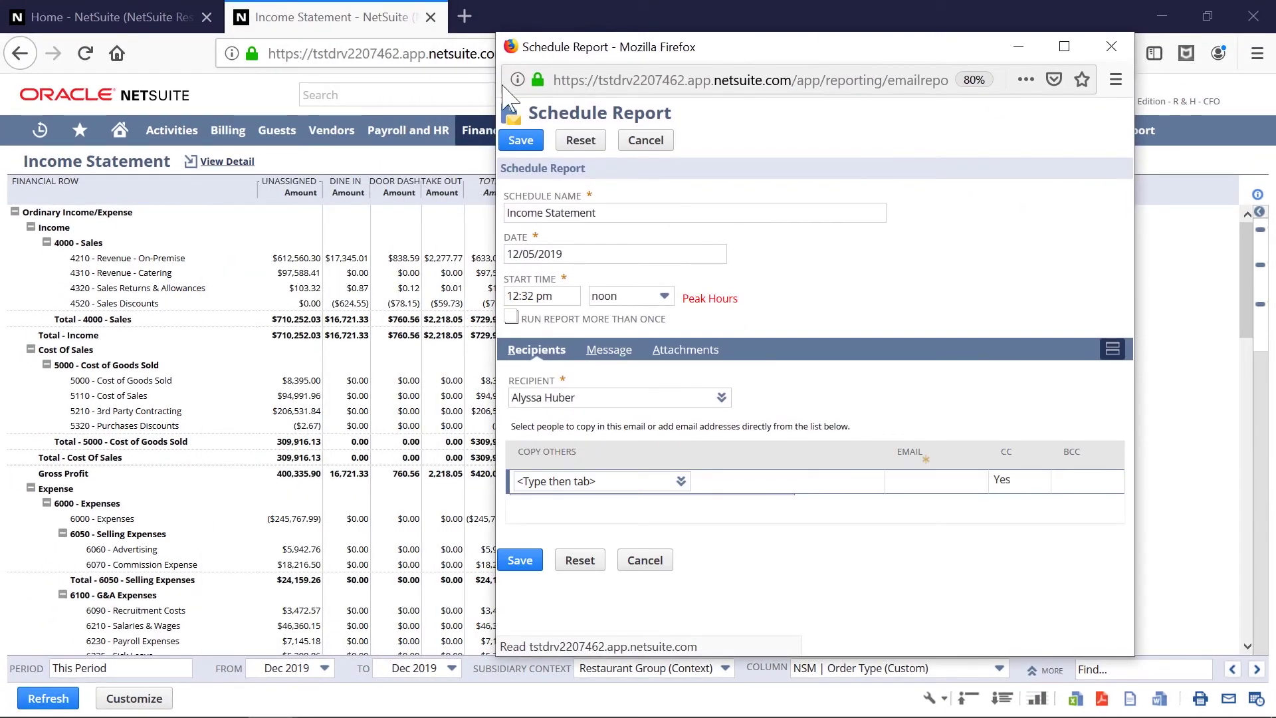
left_click(265, 96)
- Open the Daypart Analysis workbook in Analytics to view its Sales by Location & DayPart chart
left_click(605, 131)
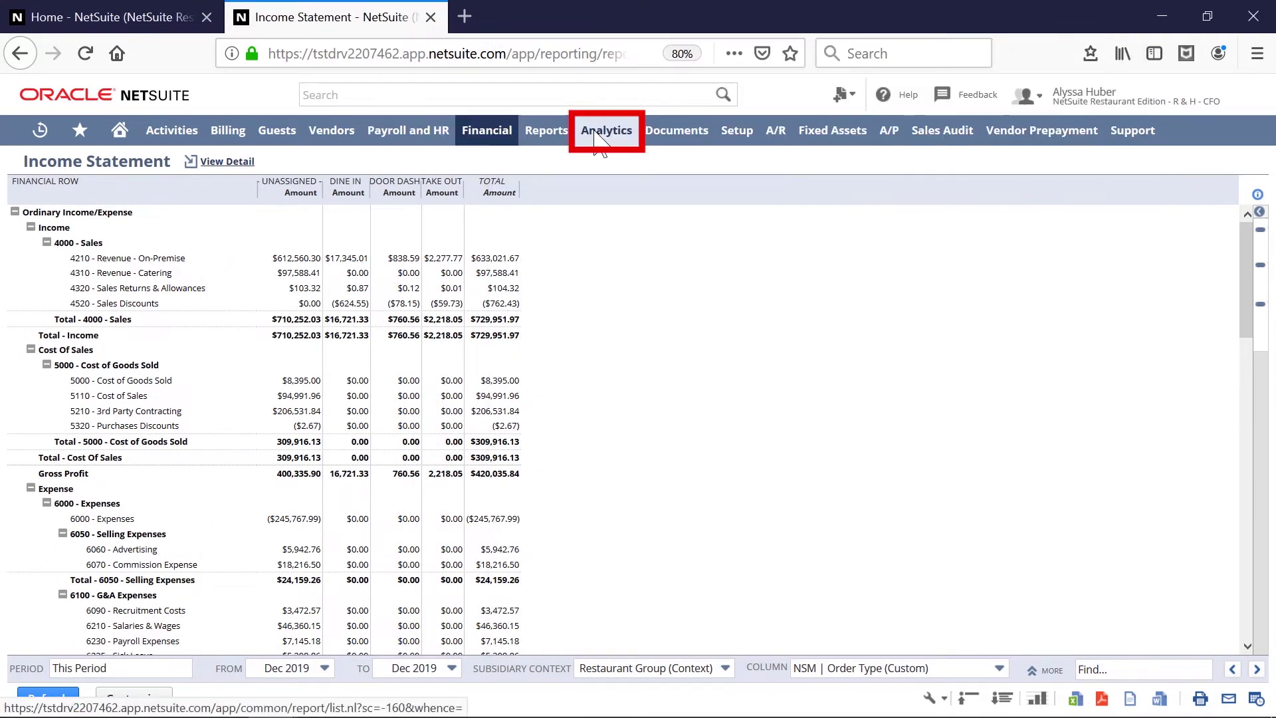
left_click(70, 331)
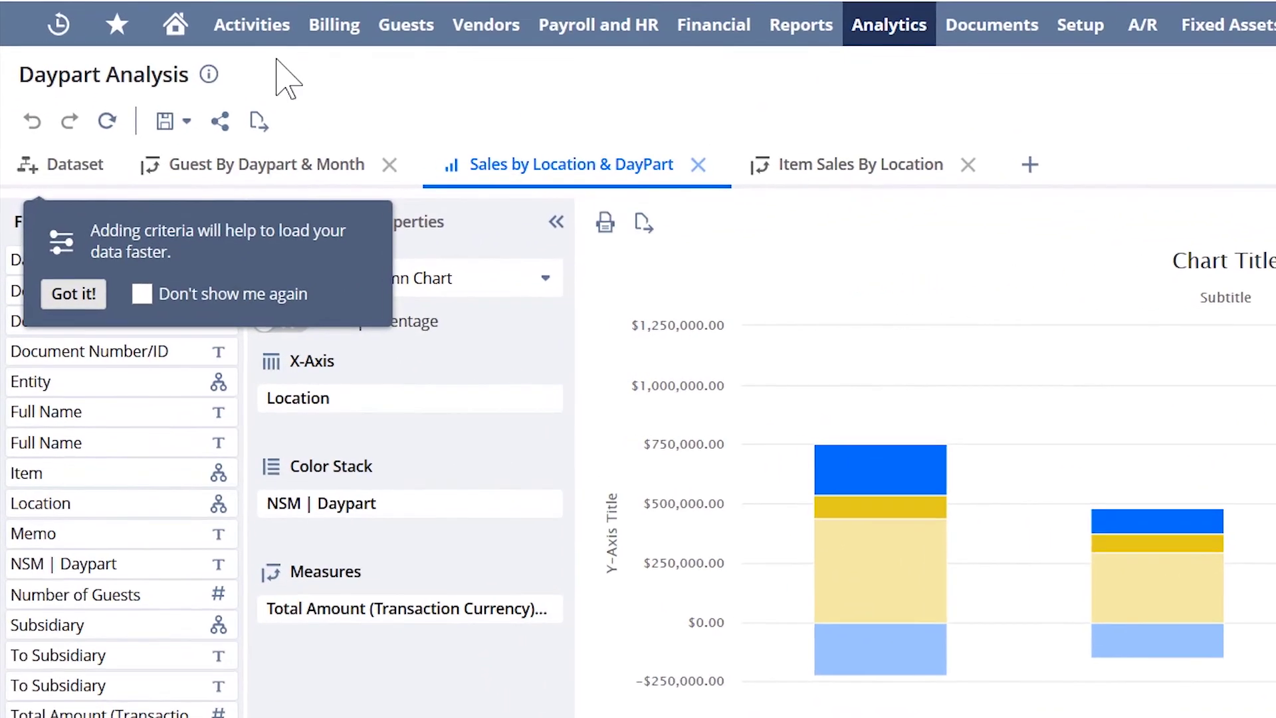
- Open the Income Statement With Labor Hours report and review its labor metrics and financial rows by location
left_click(116, 25)
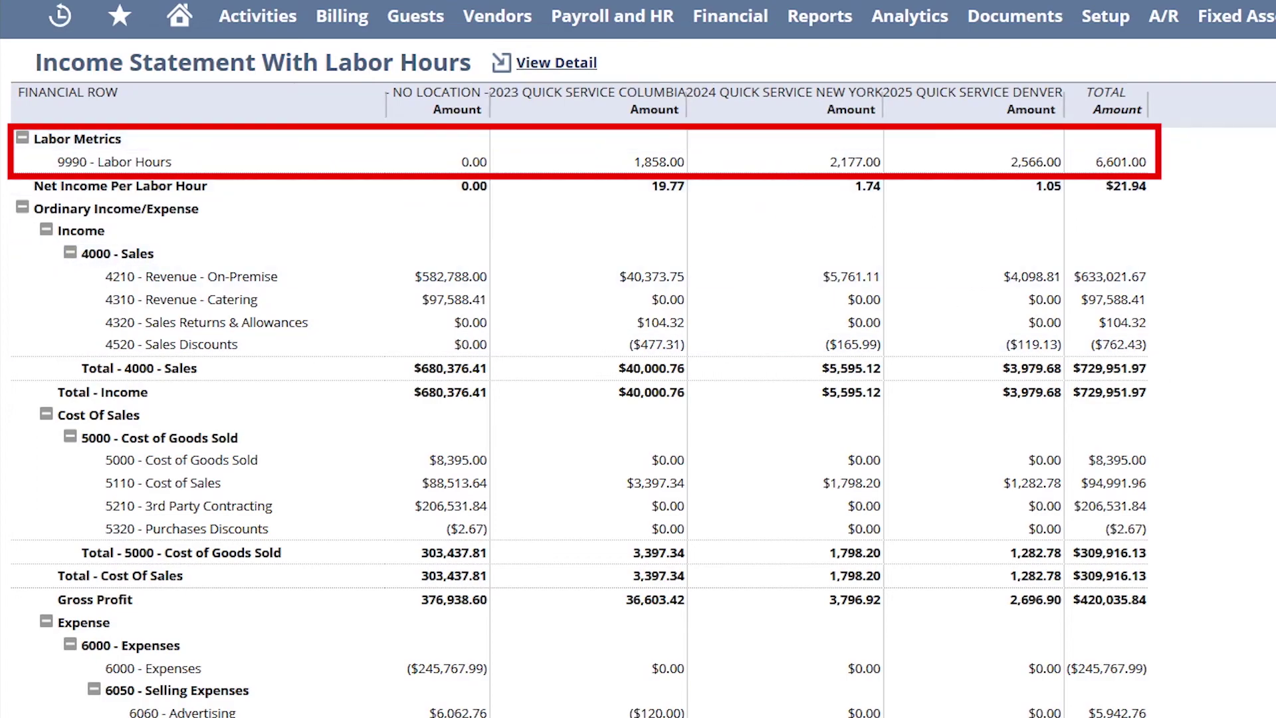
scroll(578, 412, "down", 5)
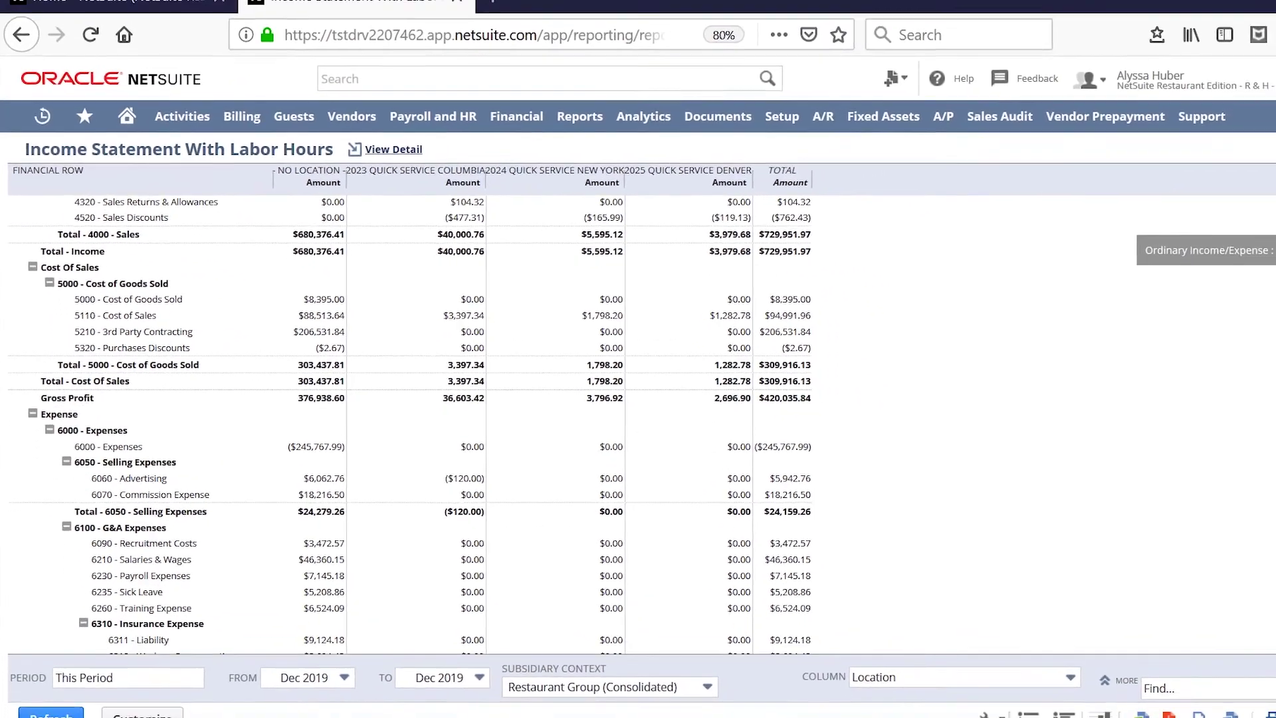
left_click_drag(1248, 336, 1262, 309)
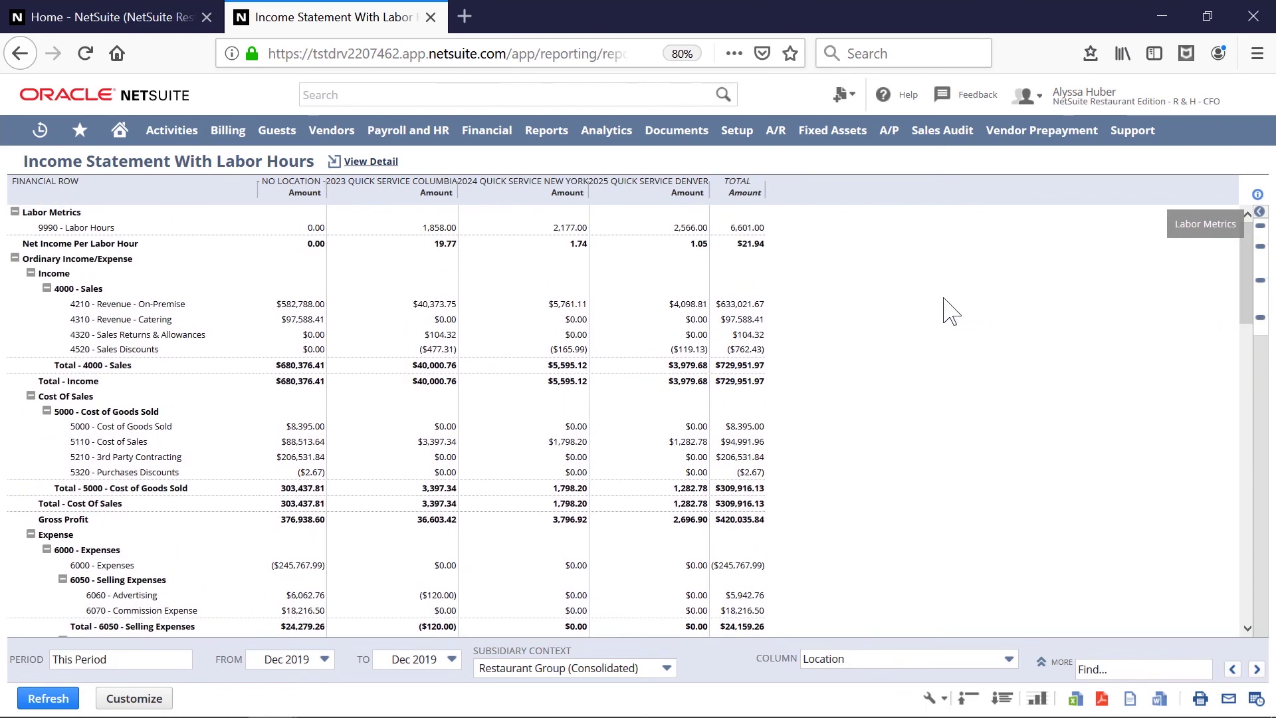